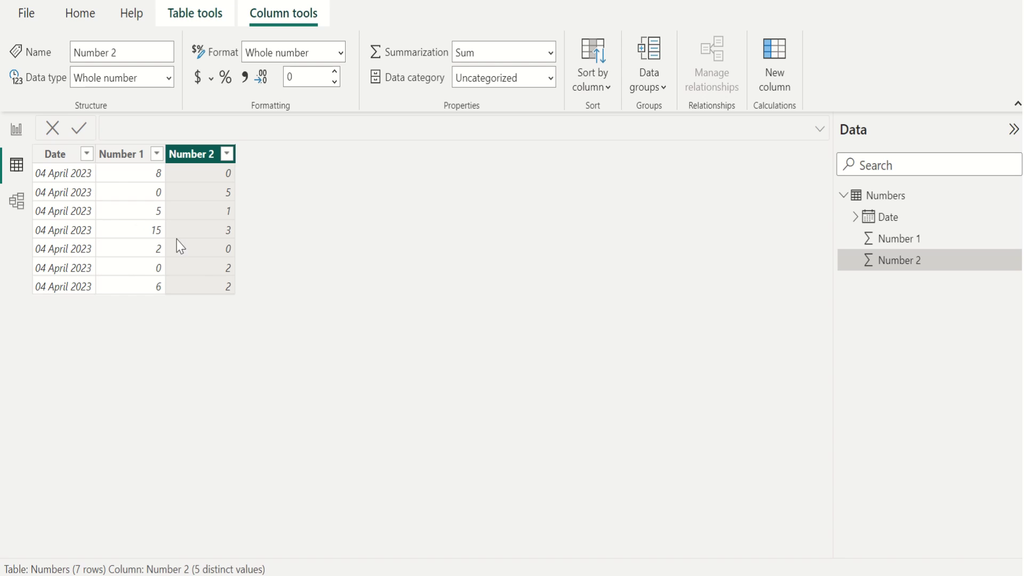
Inspect the Date, Number 1 and Number 2 column properties, then select the Numbers table.
left_click(67, 157)
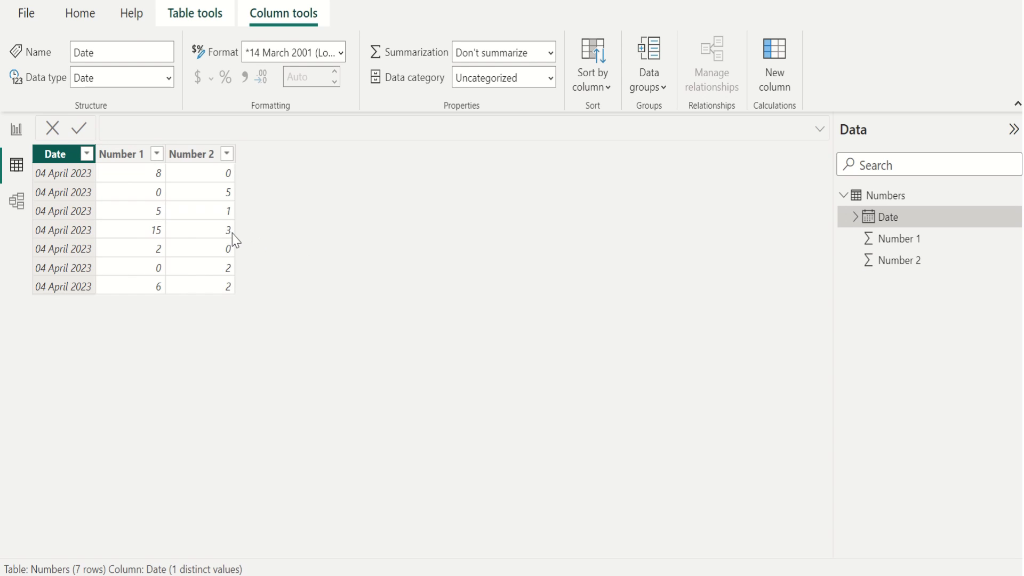
left_click(135, 158)
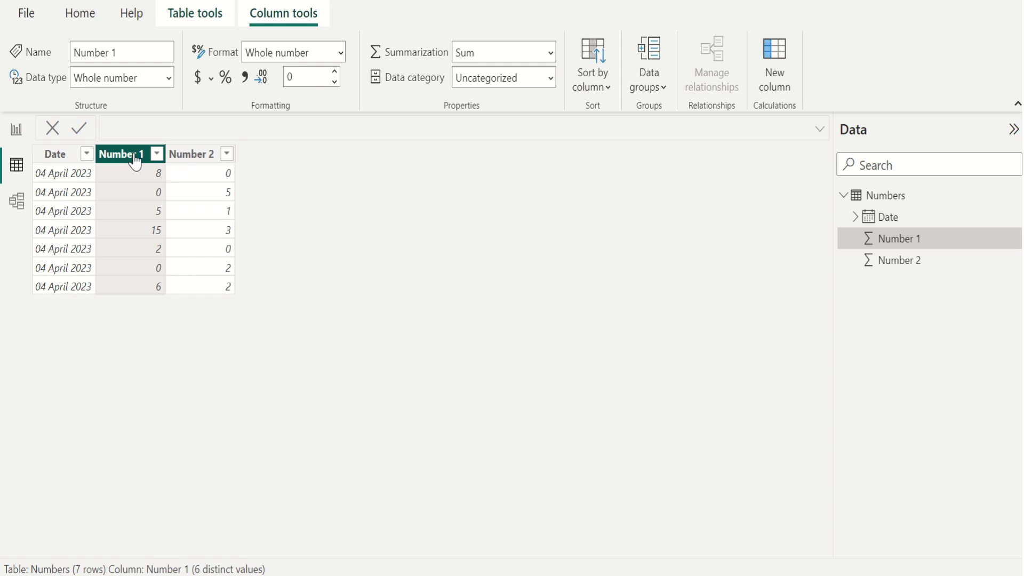
left_click(196, 159)
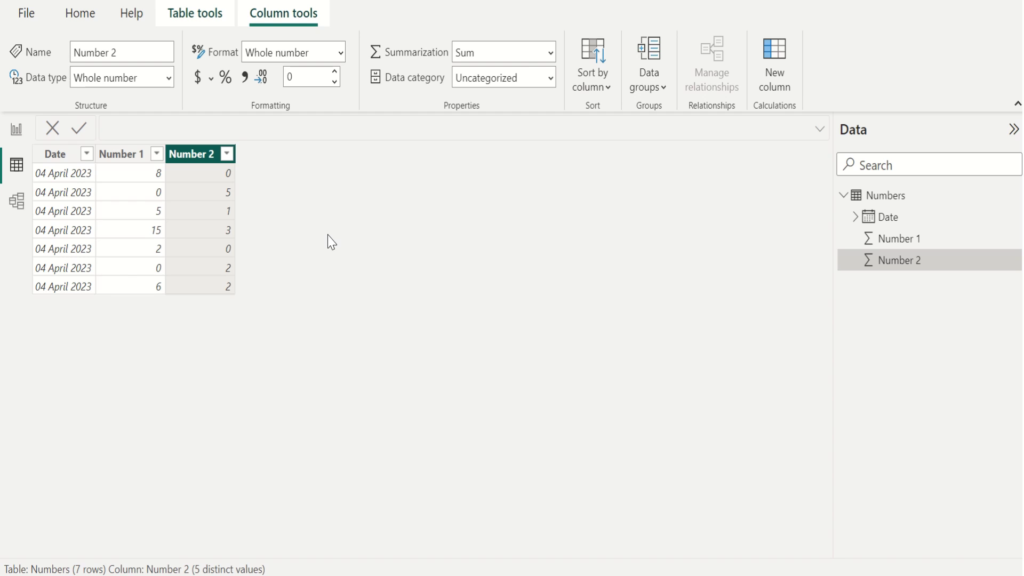
left_click(902, 198)
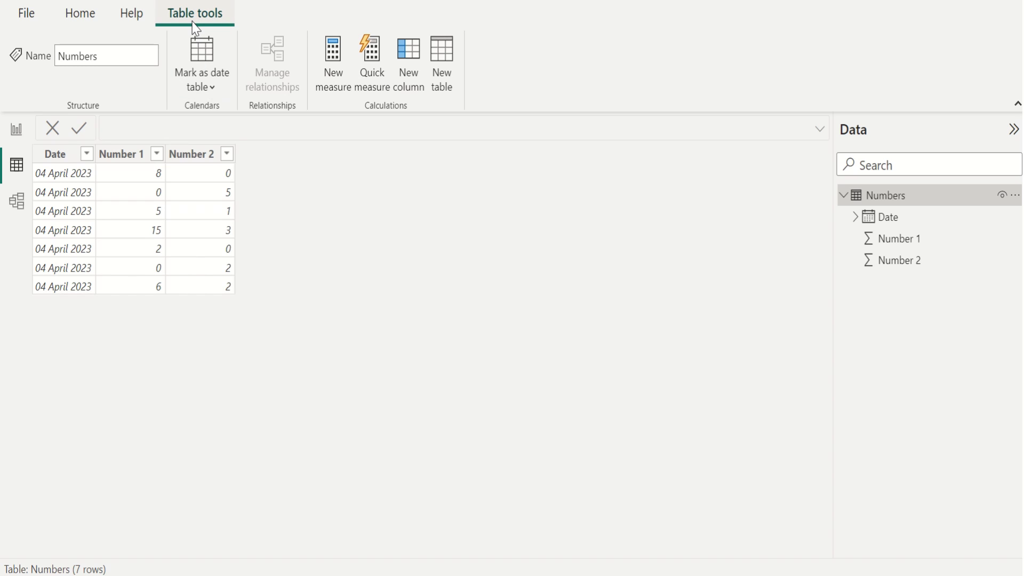
Create the calculated column Result = Numbers[Number 1]/Numbers[Number 2].
left_click(414, 82)
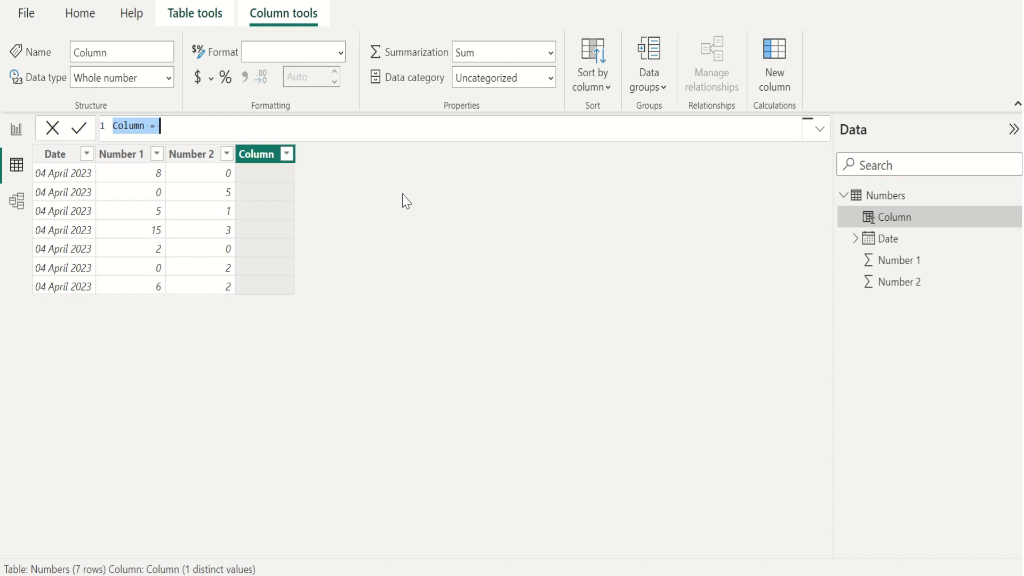
double_click(128, 127)
type("Result")
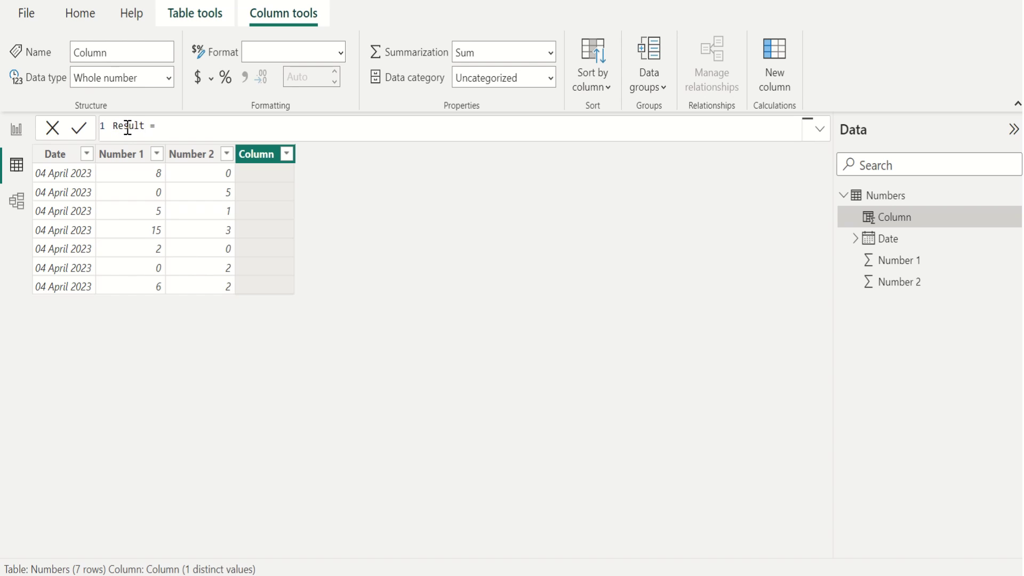
left_click(192, 128)
type("numbe")
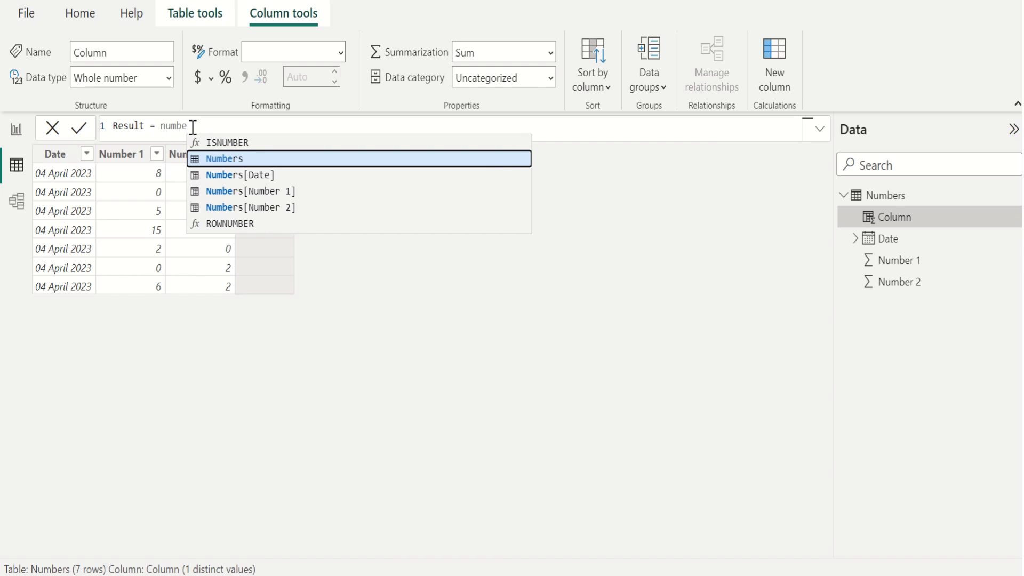
key("Down")
key("Down")
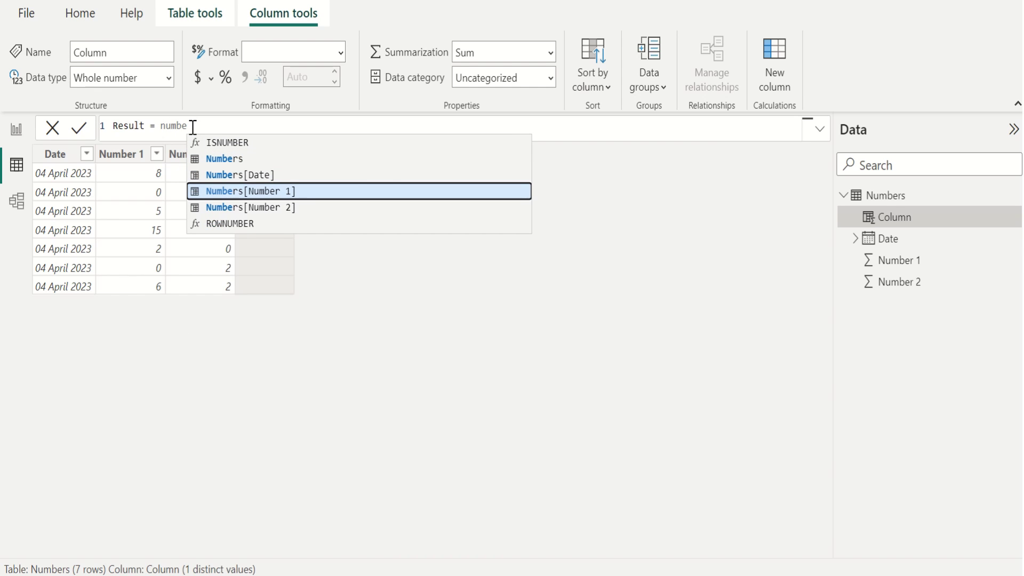
key("Tab")
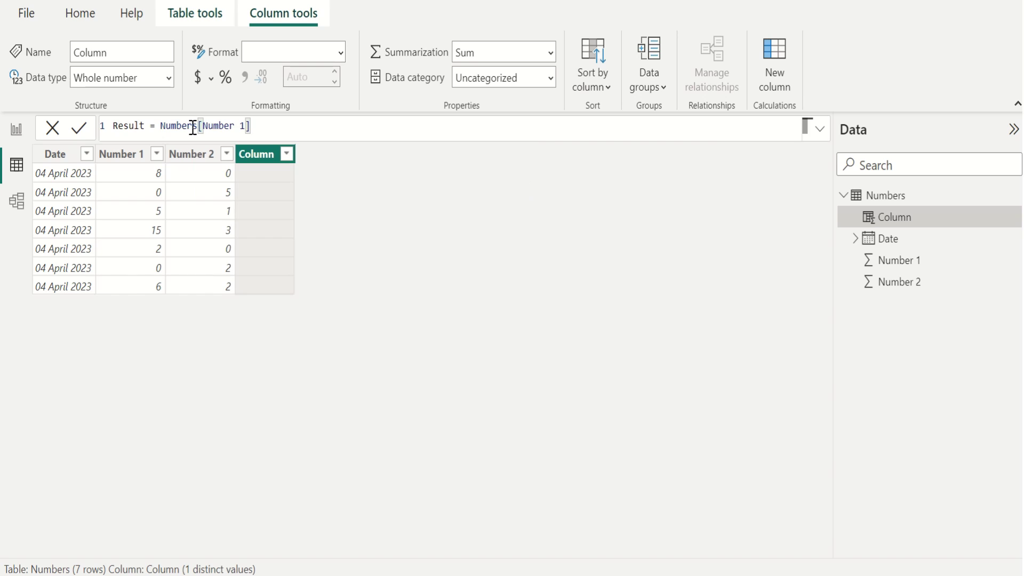
type("/")
type("numb")
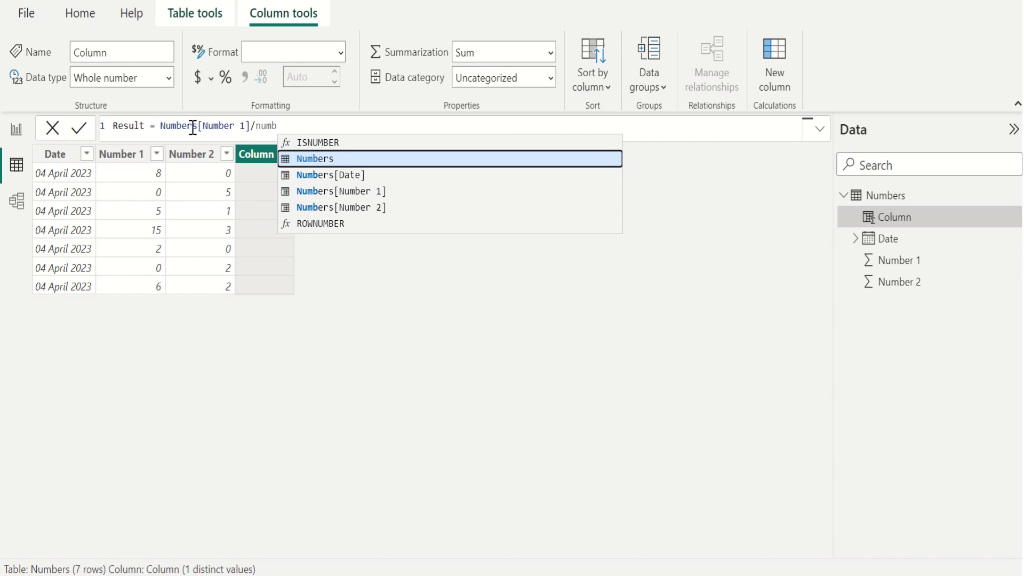
key("Down")
key("Down")
key("Down")
key("Tab")
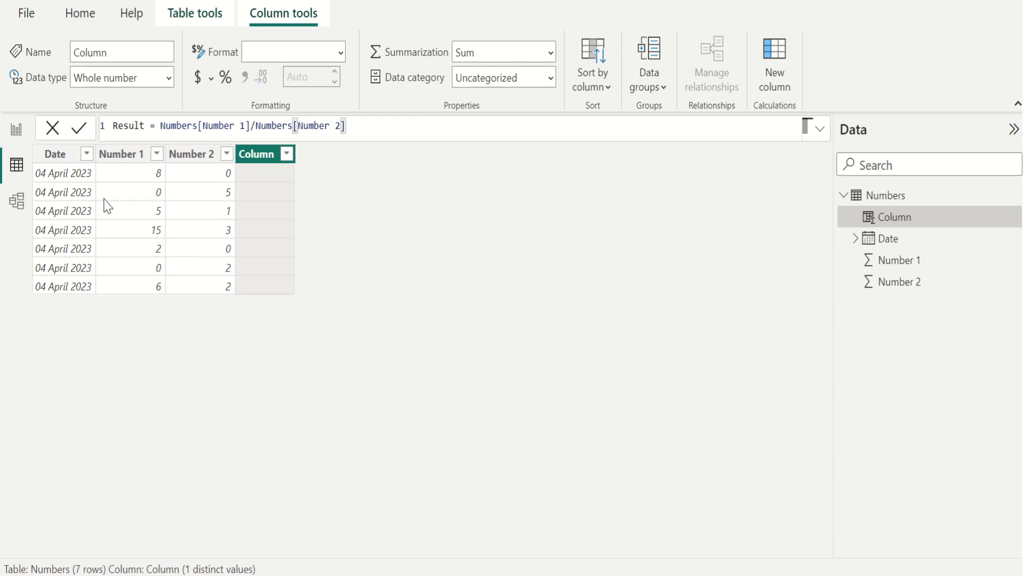
left_click(82, 131)
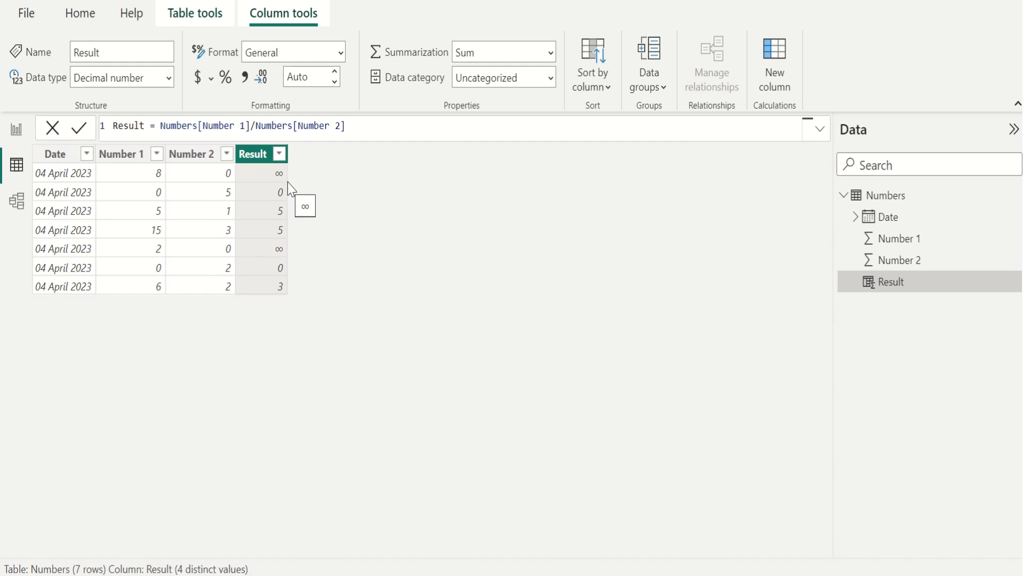
Change the Result formula to IFERROR((Numbers[Number 1]/Numbers[Number 2]),0).
left_click(160, 126)
type("if")
key("Down")
key("Down")
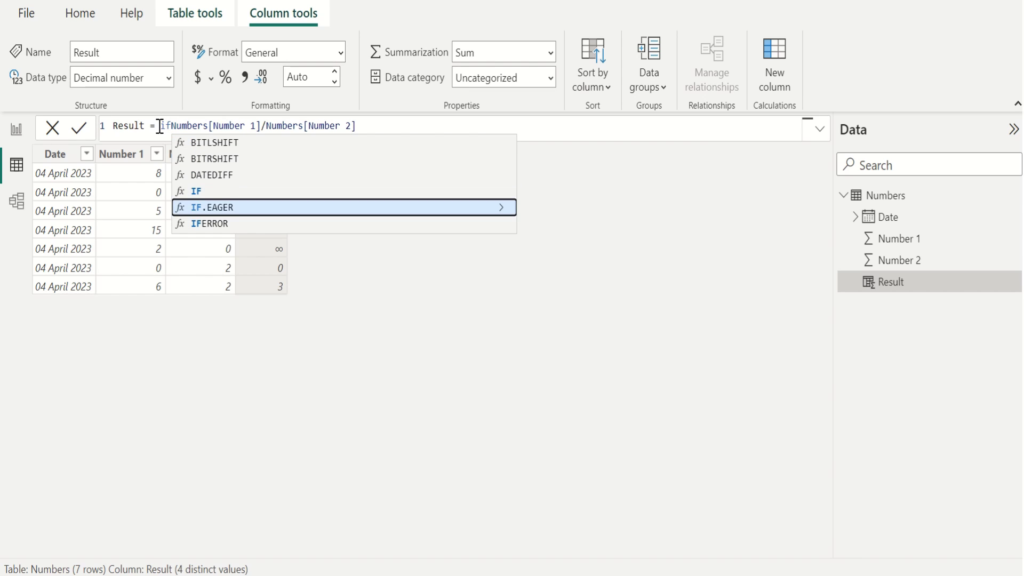
key("Tab")
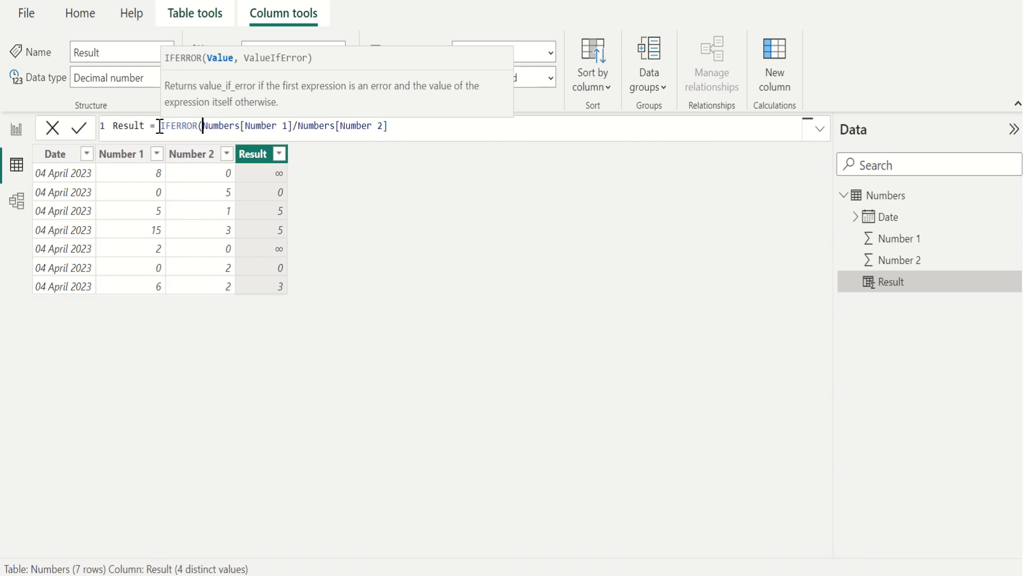
type("(")
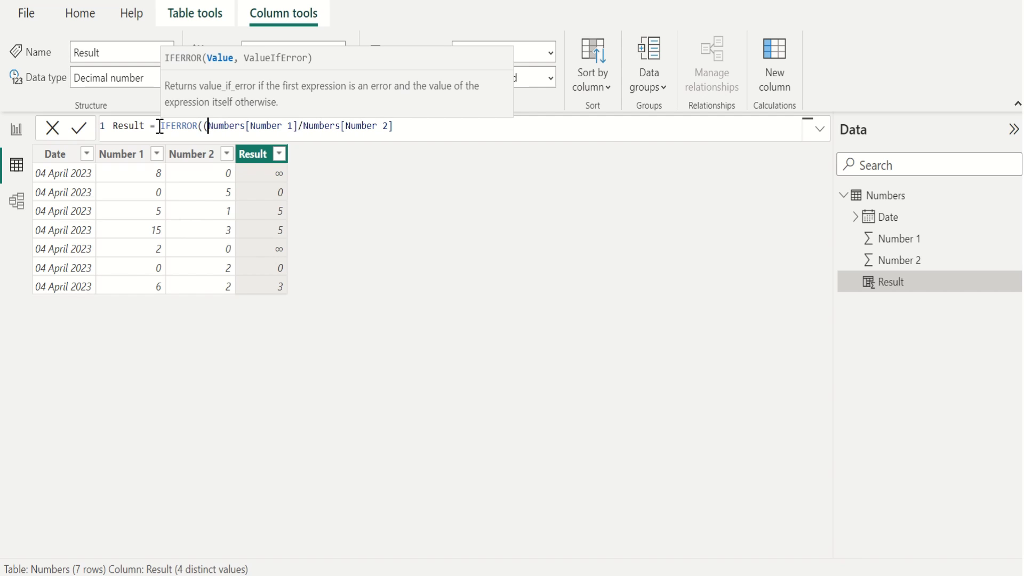
left_click(406, 129)
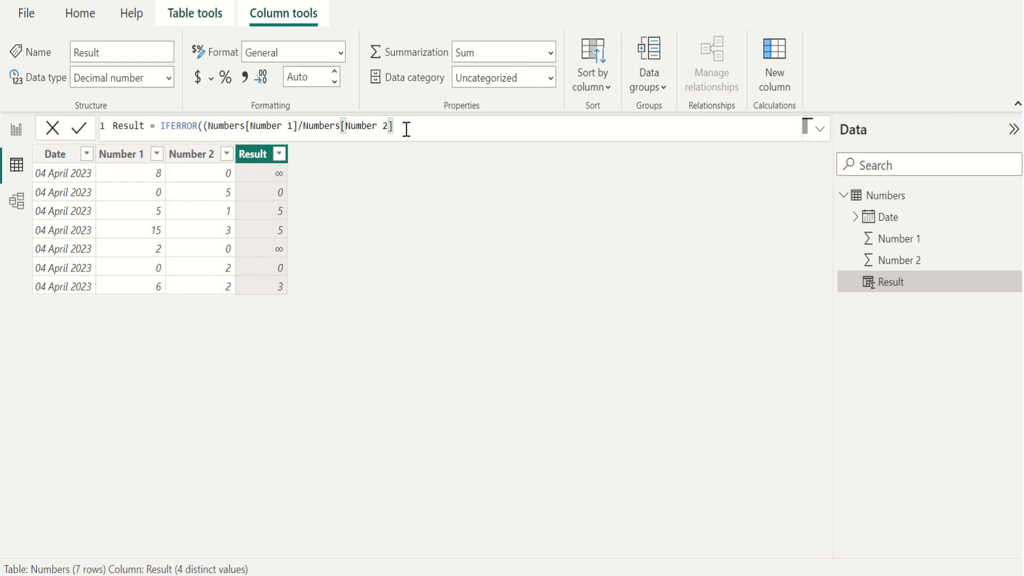
type("),")
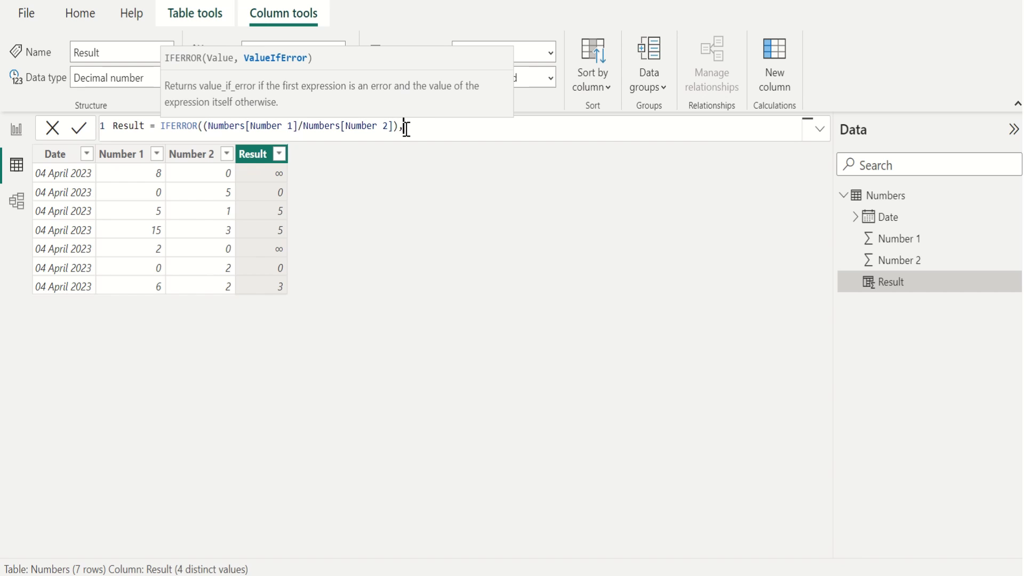
type("0")
type(")")
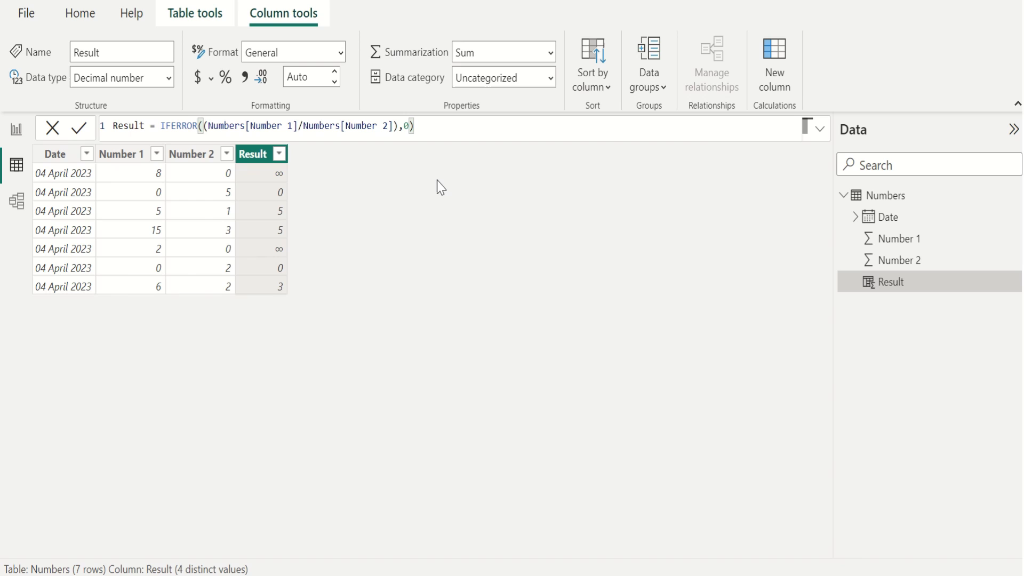
left_click(79, 128)
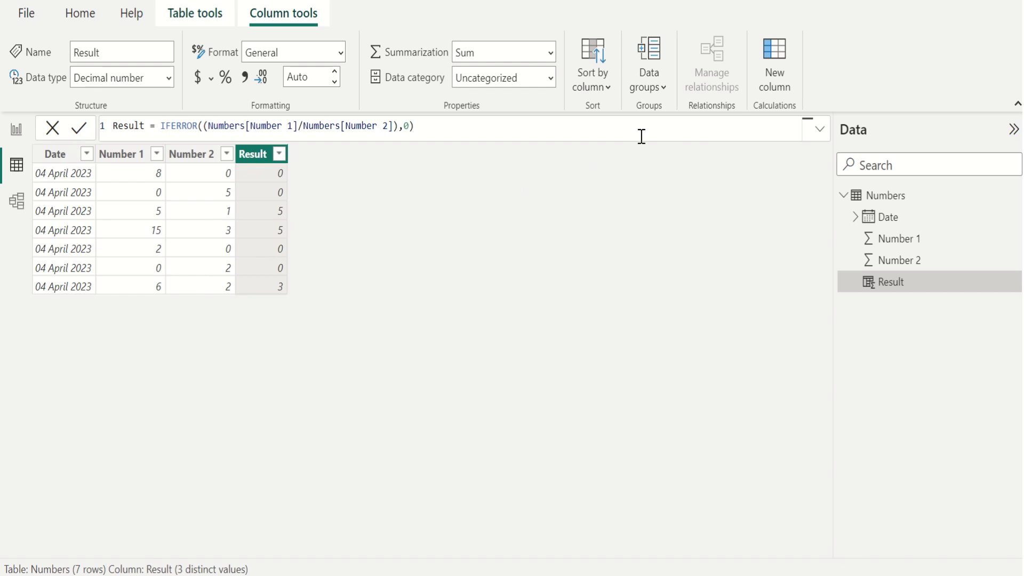
Add a new column named Replace and start its formula with DIVIDE.
left_click(783, 89)
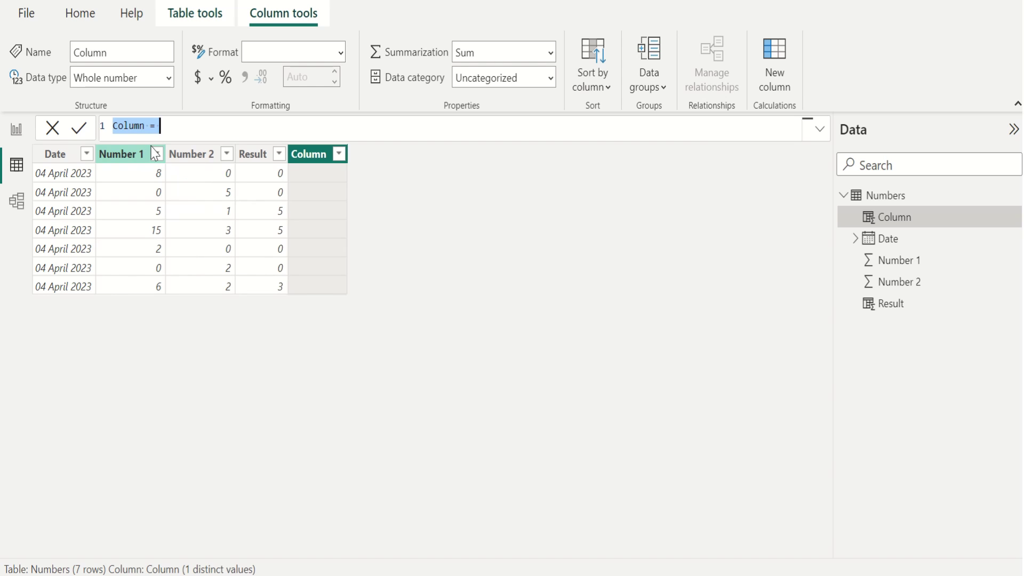
double_click(130, 126)
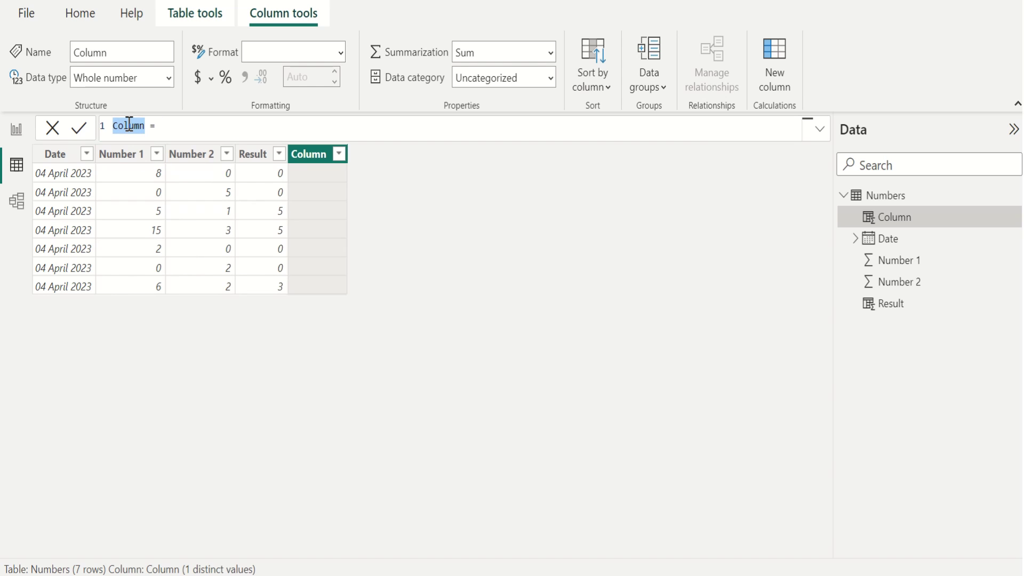
type("Replace")
key("Right")
key("Right")
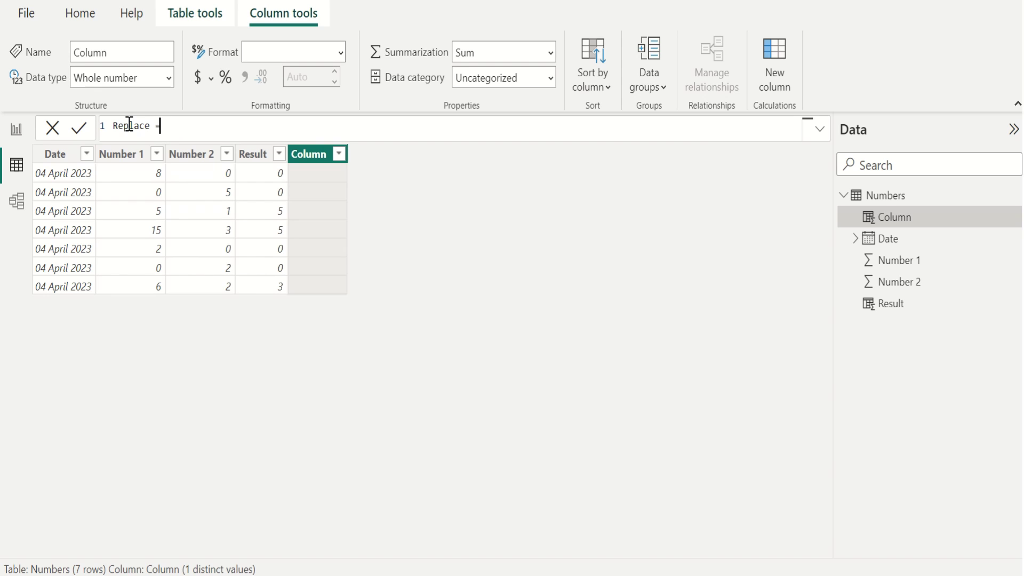
type("div")
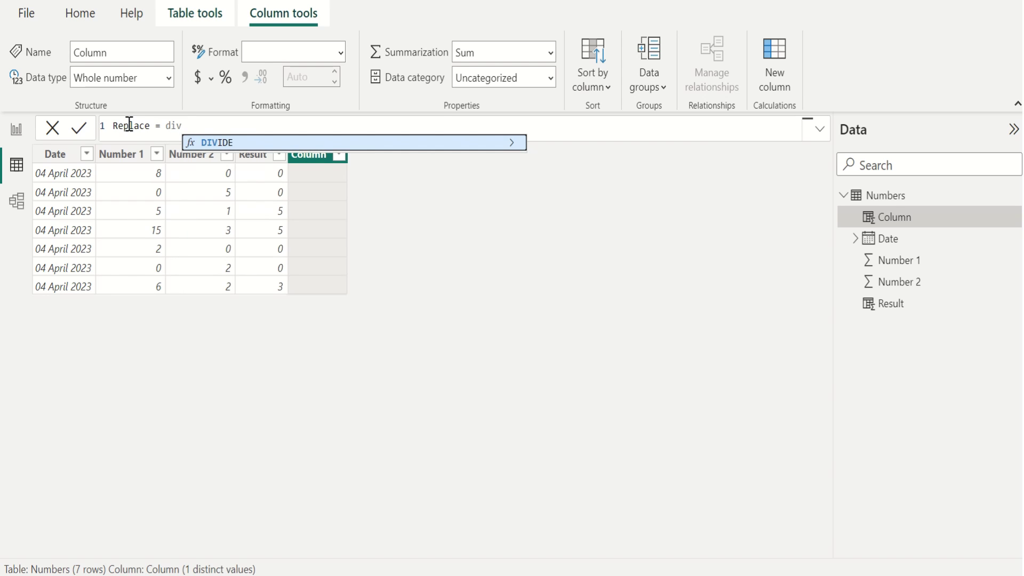
key("Tab")
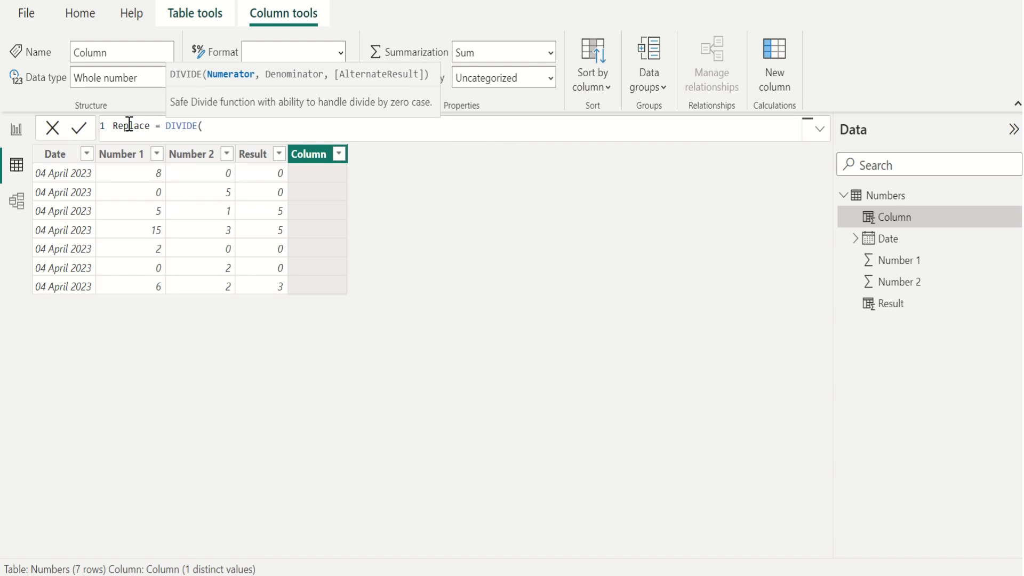
Complete the formula as DIVIDE(Numbers[Number 1],Numbers[Number 2],0) and commit it.
type("numb")
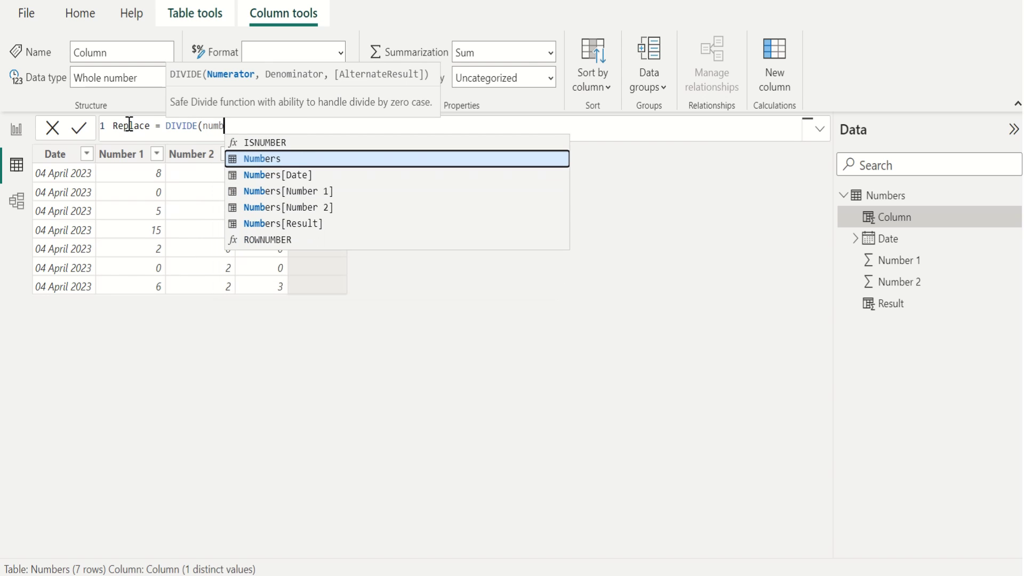
key("Down")
key("Down")
key("Tab")
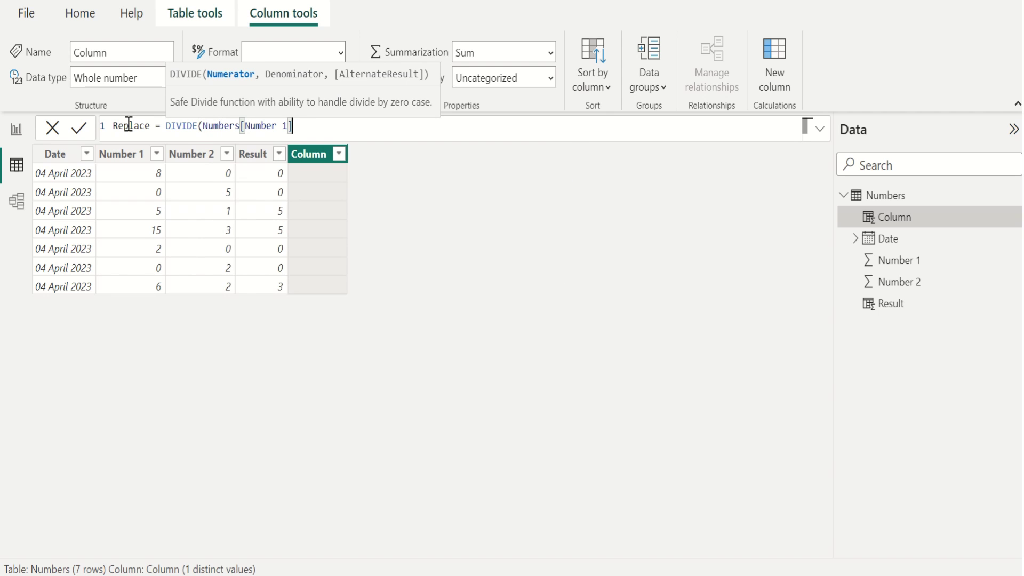
type(",numb")
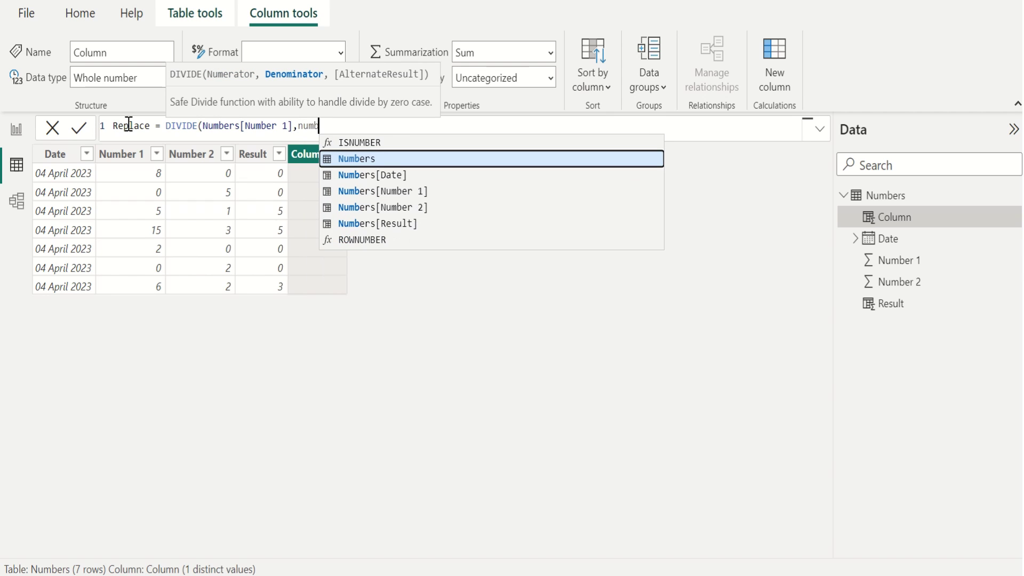
key("Down")
key("Down")
key("Down")
key("Tab")
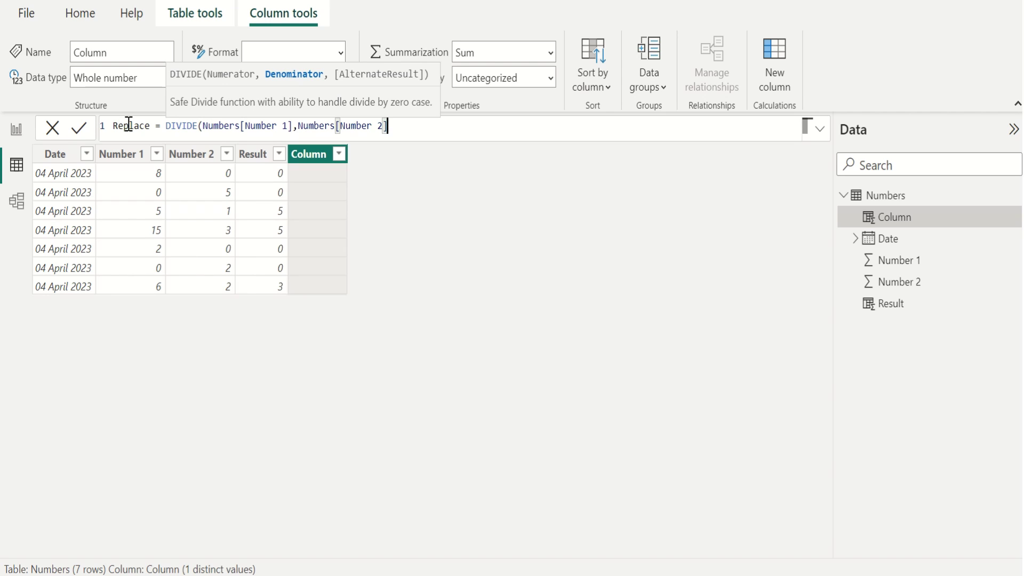
type(")")
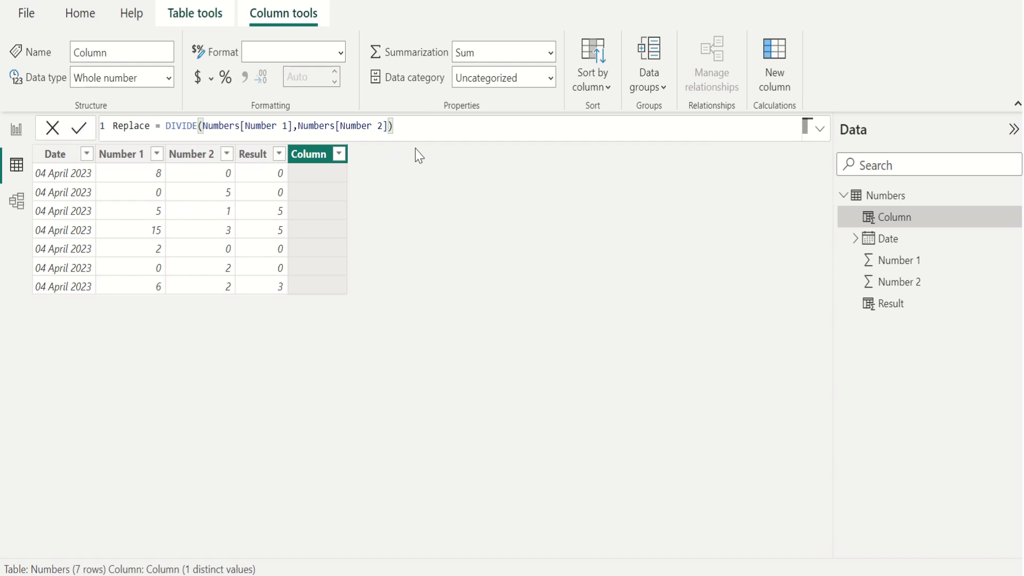
left_click(389, 125)
type(",")
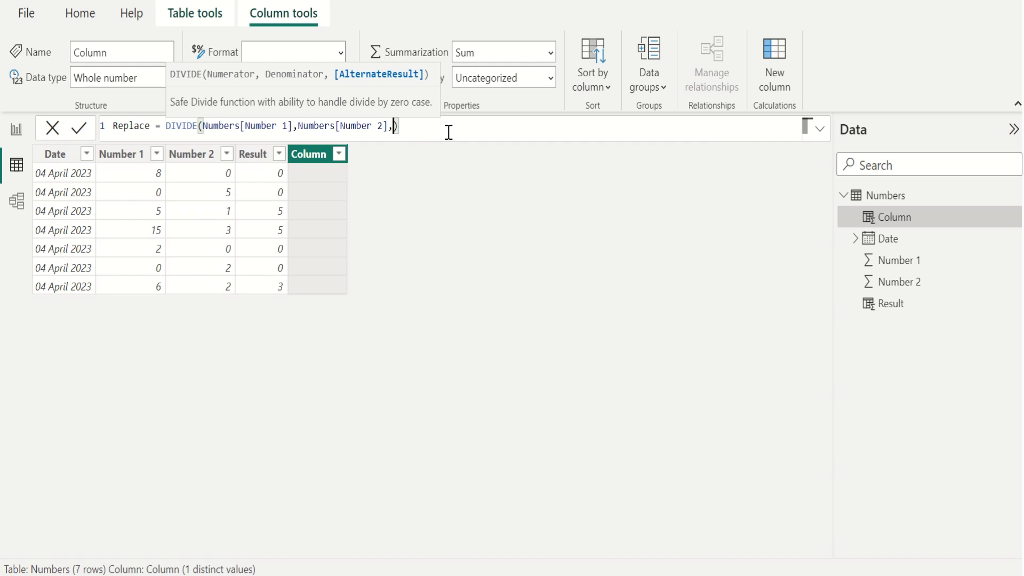
type("0")
left_click(79, 130)
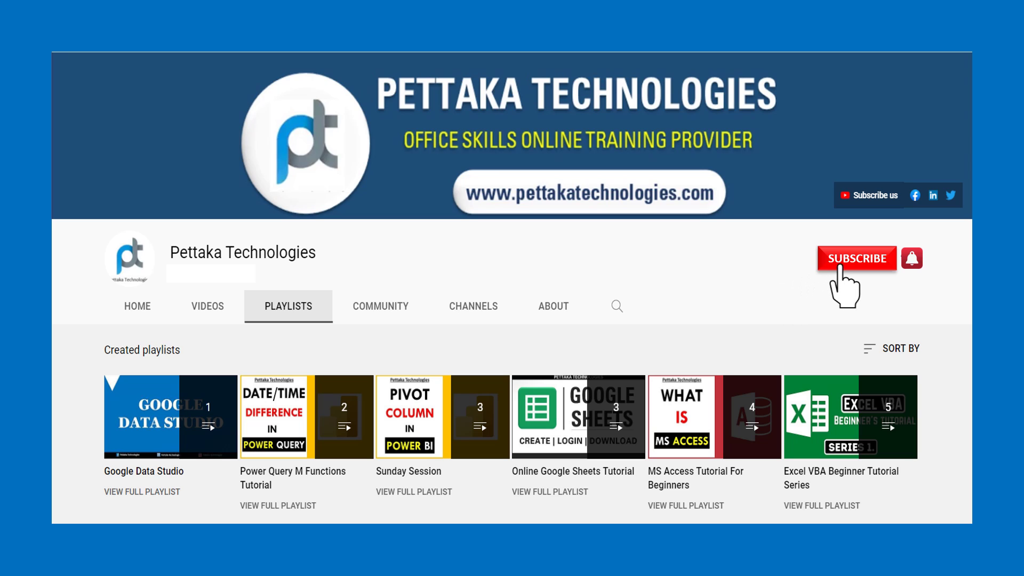
Subscribe to Pettaka Technologies and enable notifications with the bell icon.
left_click(849, 260)
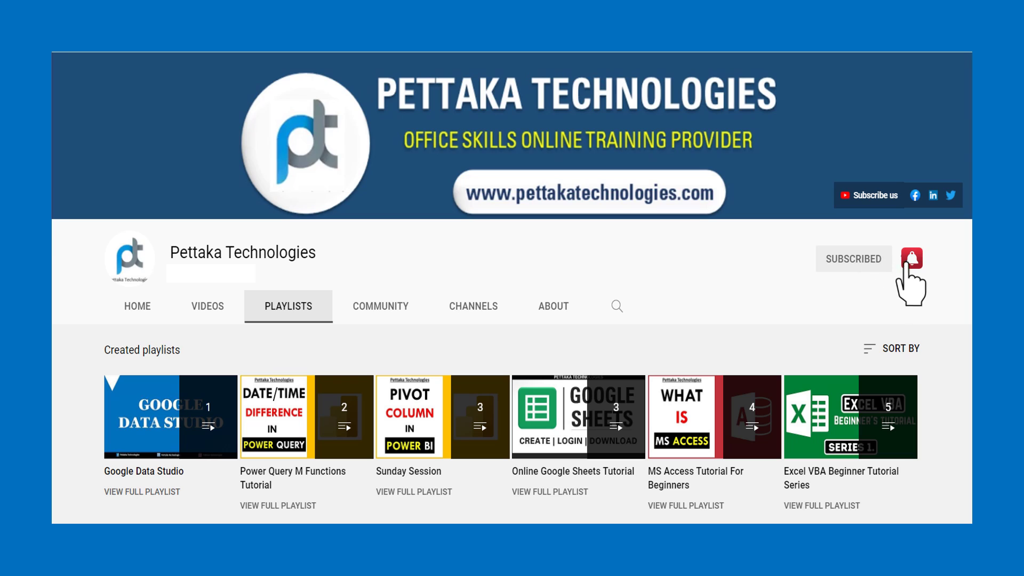
left_click(910, 260)
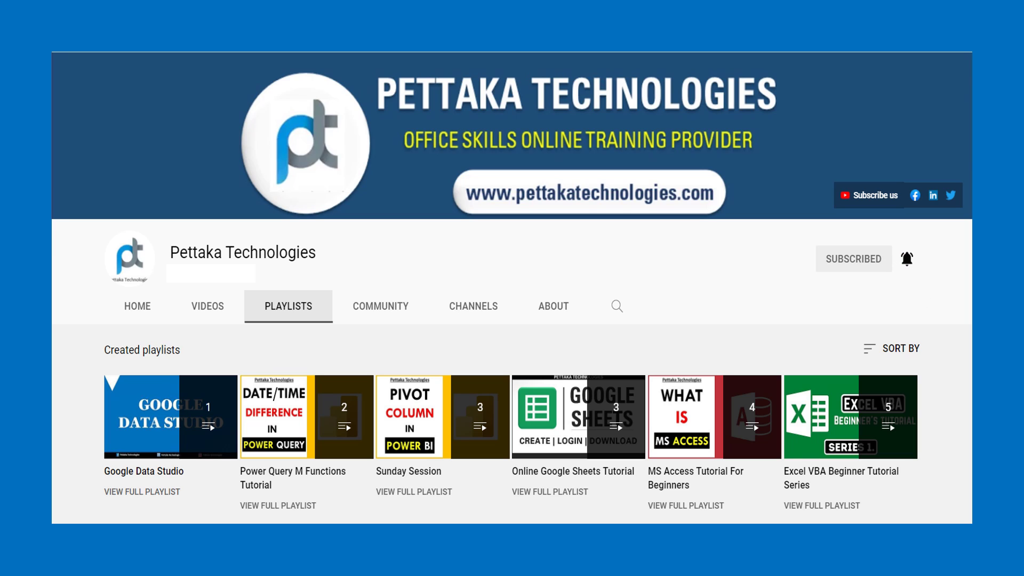